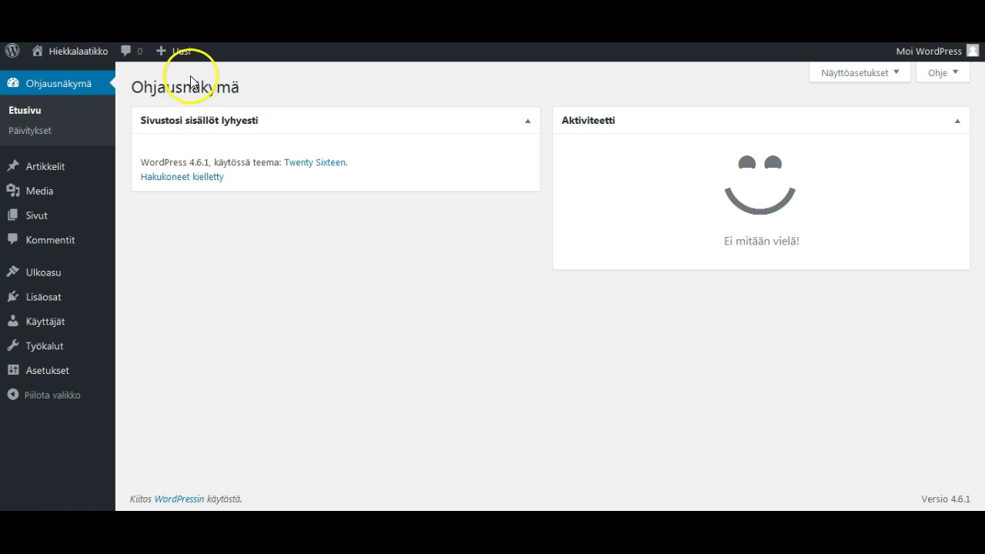
Step: Add a new page from the page list and title it "Tähän tulee sivun otsikko"
mouse_move(184, 54)
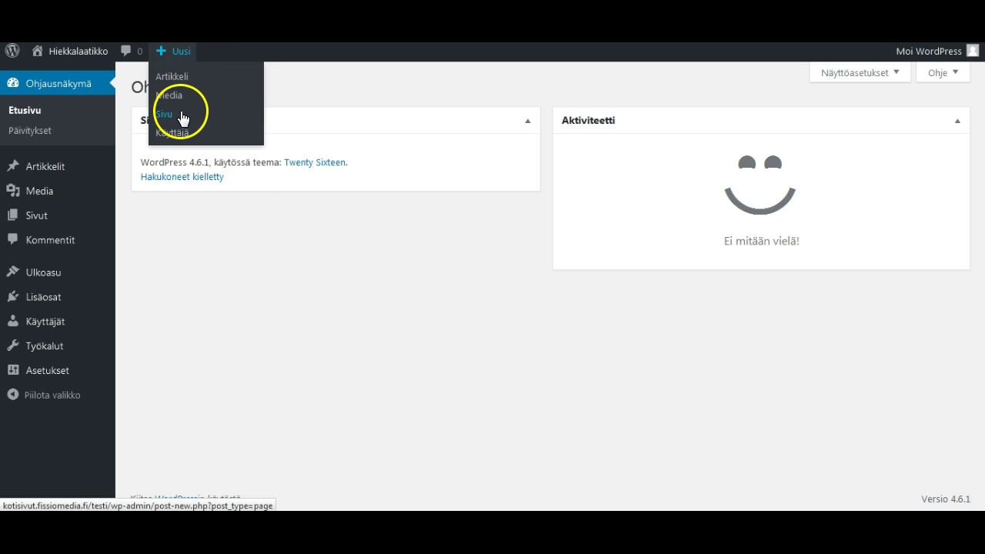
mouse_move(60, 225)
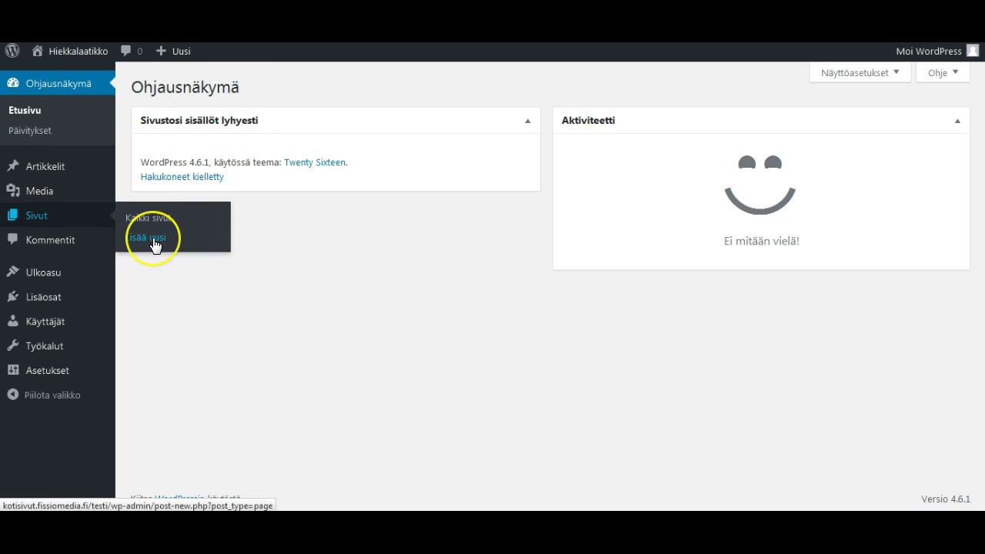
left_click(146, 239)
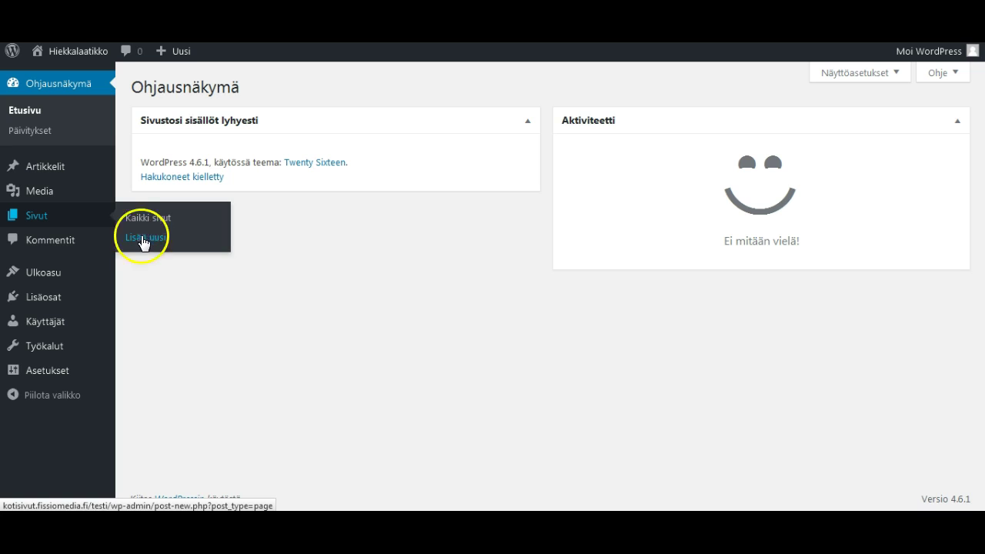
left_click(100, 223)
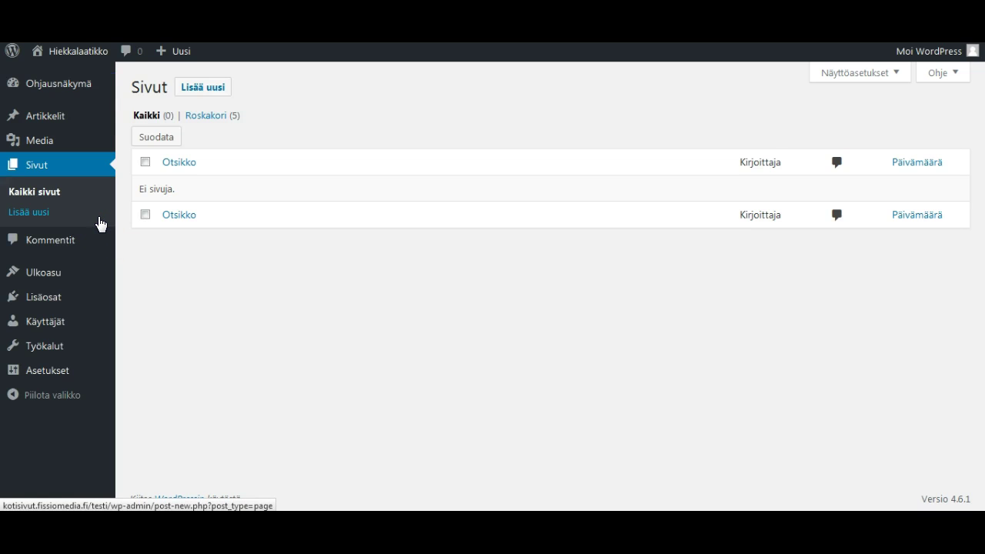
left_click(214, 94)
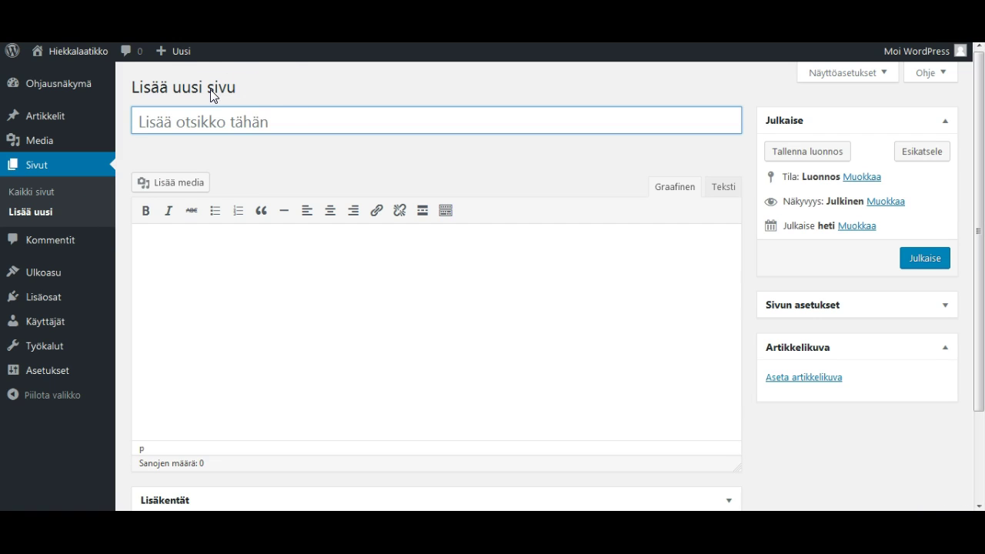
left_click(279, 94)
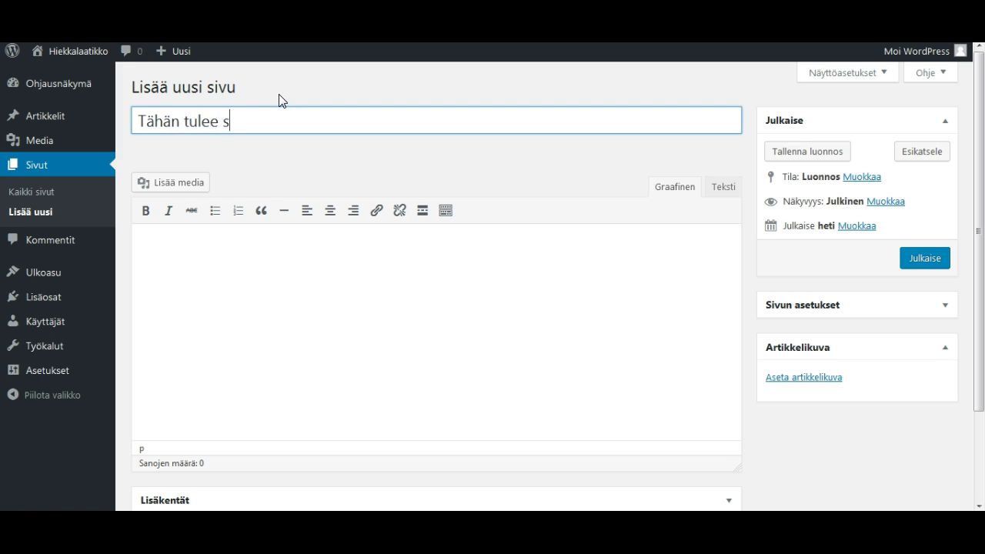
type("kko")
Step: Paste the copied sample text, beginning with "Otsikko 2", into the page body
left_click(191, 256)
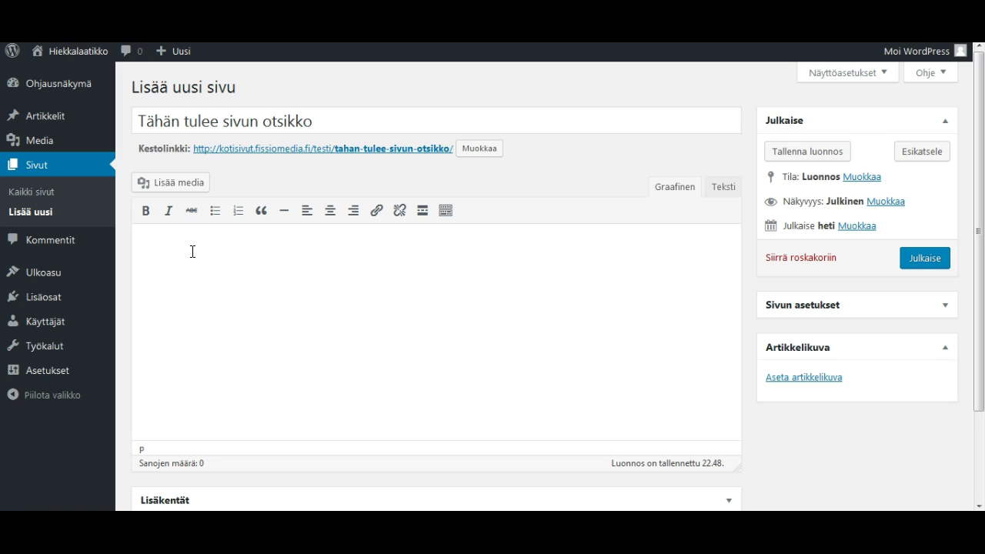
key("ctrl+v")
left_click(538, 338)
scroll(622, 352, "up", 10)
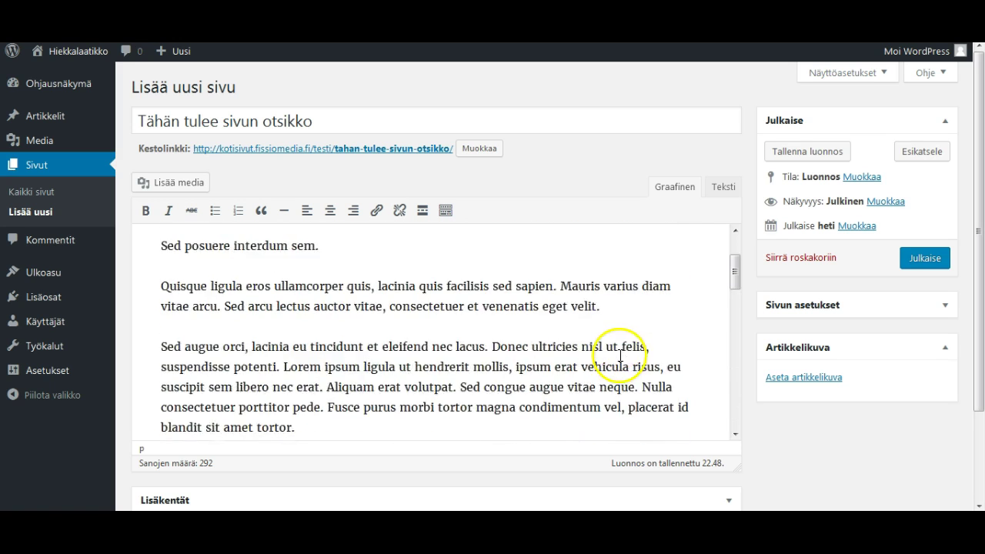
left_click(213, 266)
left_click(216, 253)
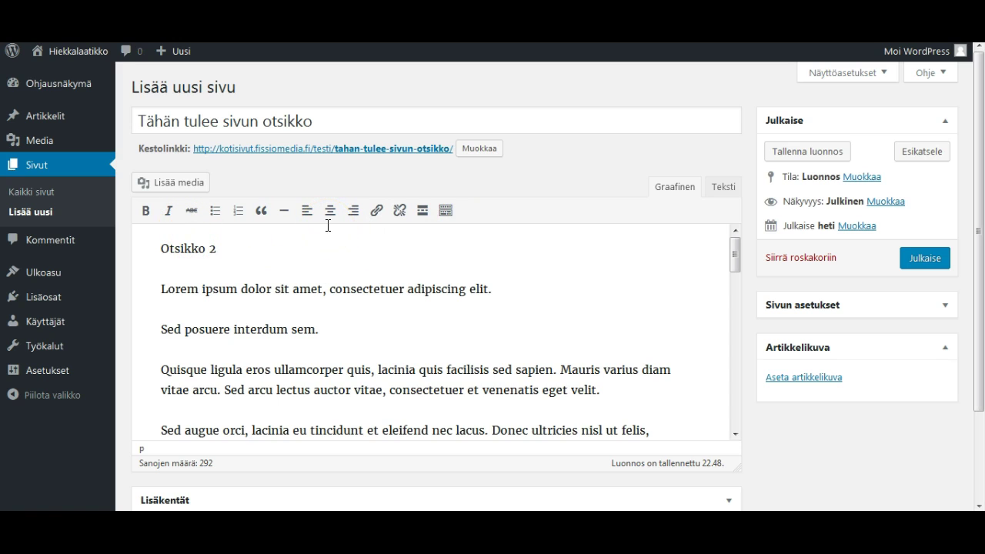
Step: Show the extra formatting tools and apply the heading style Otsikko 2 to the first line, "Otsikko 2"
left_click(447, 213)
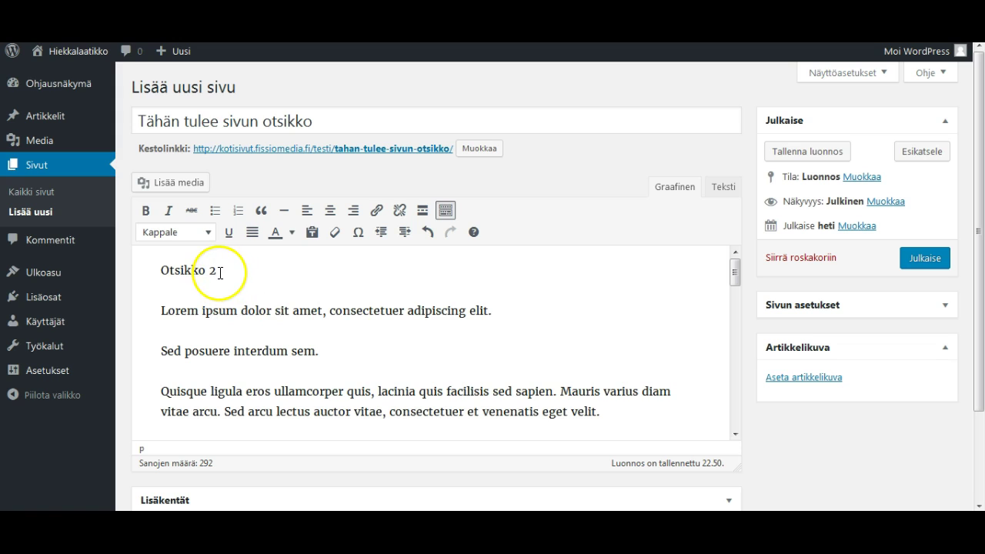
left_click_drag(220, 272, 156, 269)
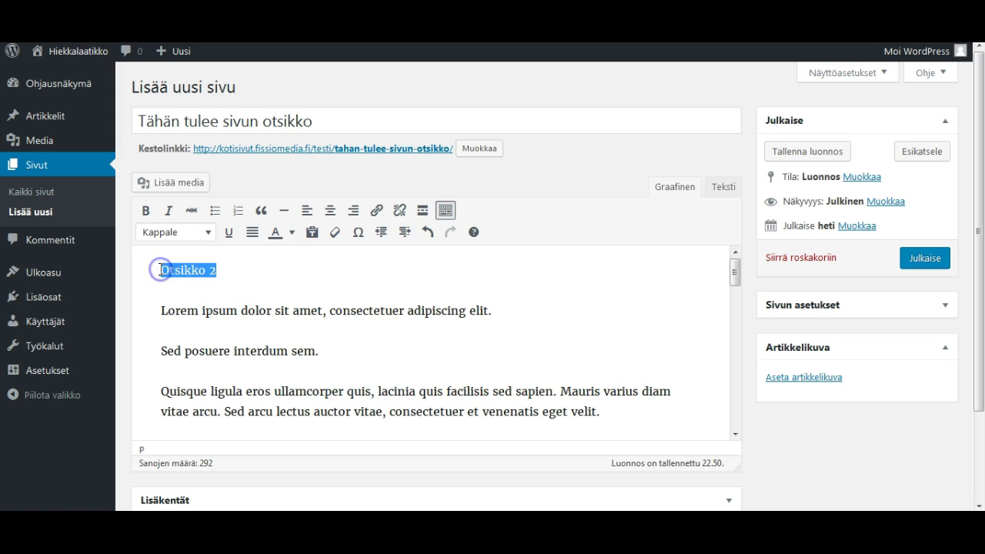
left_click(208, 235)
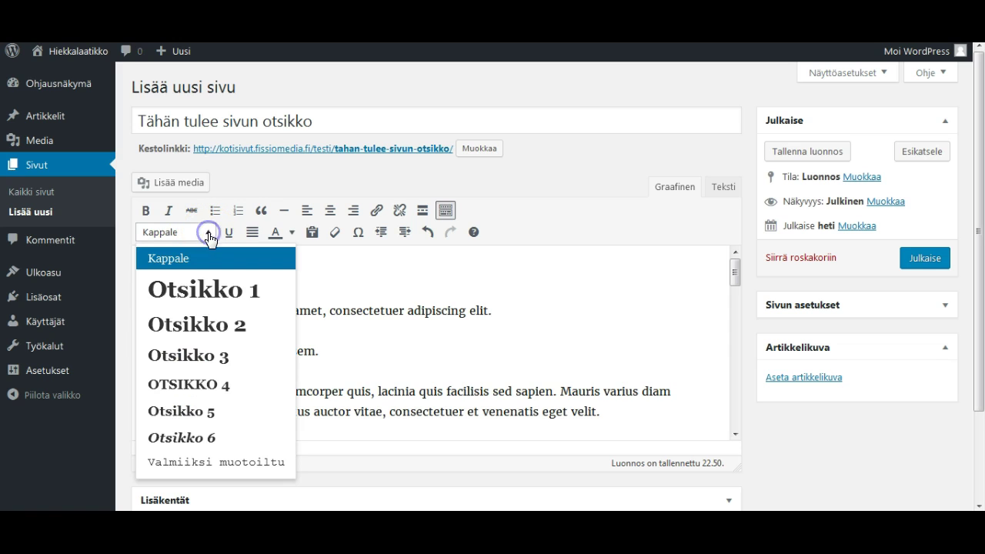
left_click(236, 330)
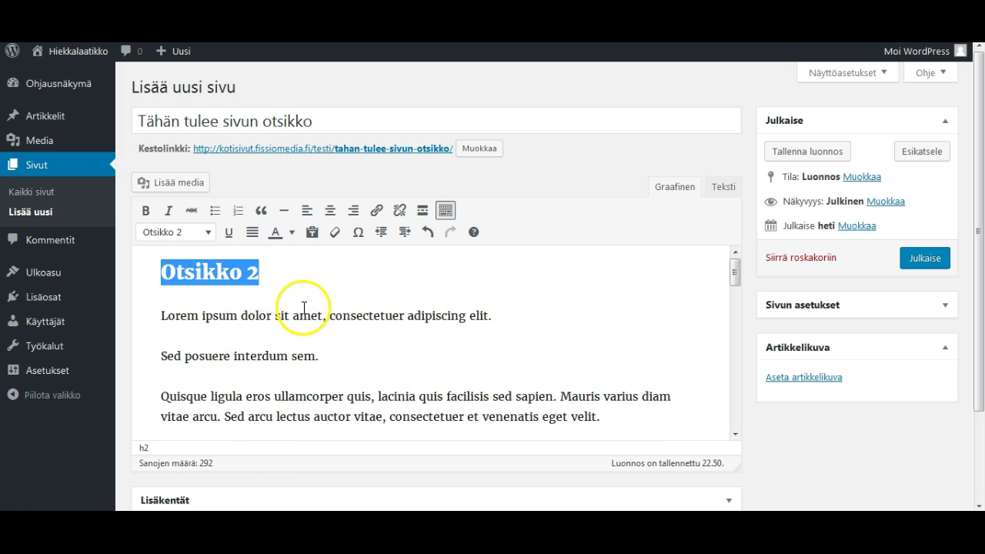
Step: Make the line "Lorem ipsum dolor sit amet, consectetuer adipiscing elit." bold and "Sed posuere interdum sem." italic
left_click_drag(502, 317, 161, 311)
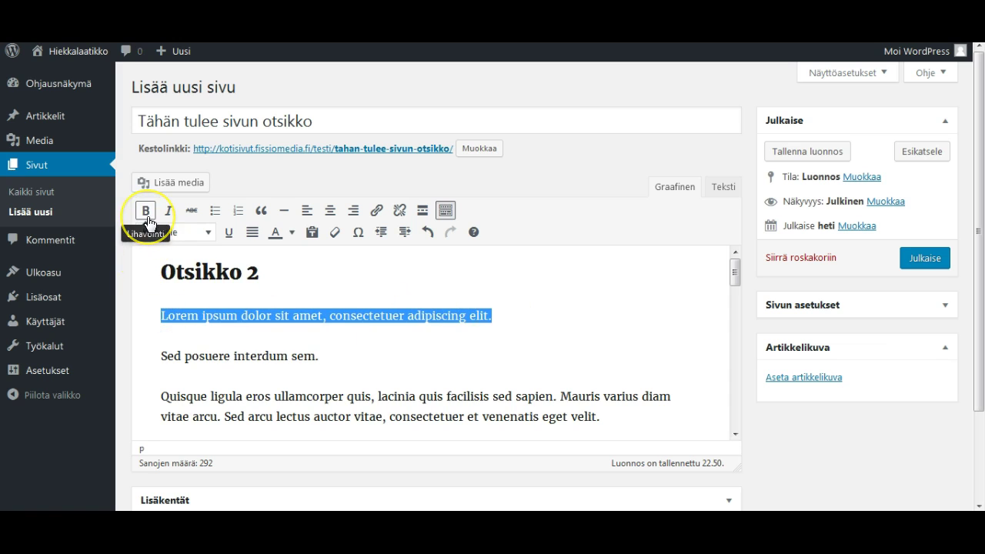
left_click(147, 218)
left_click_drag(320, 355, 158, 356)
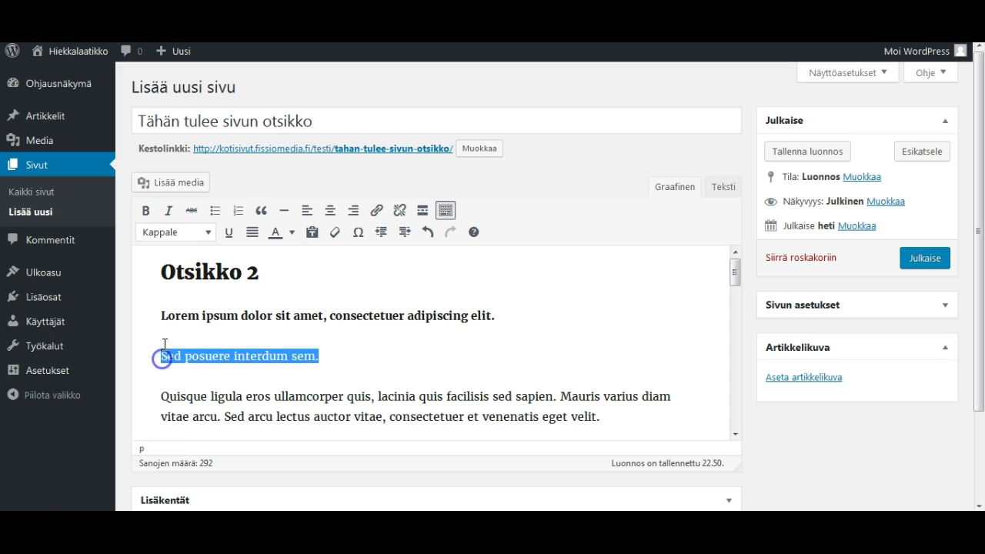
left_click(171, 214)
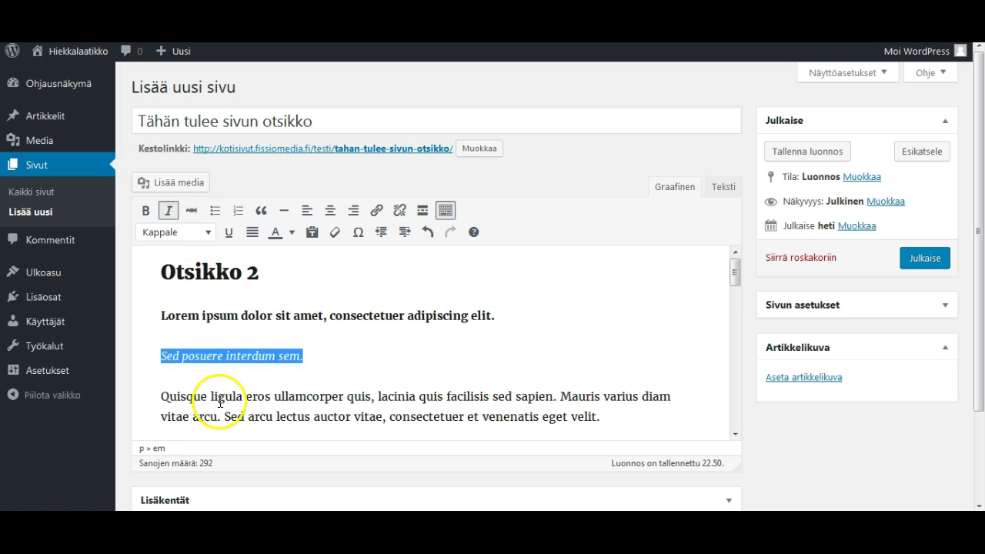
Step: Strike through the words "Quisque ligula eros ullamcorper quis," at the start of the third paragraph
left_click_drag(161, 399, 376, 398)
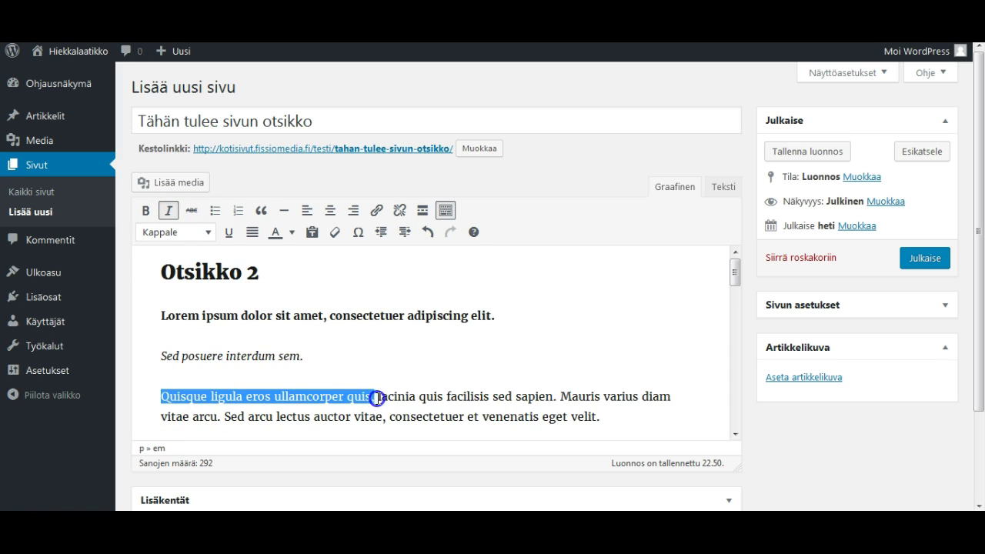
left_click(192, 210)
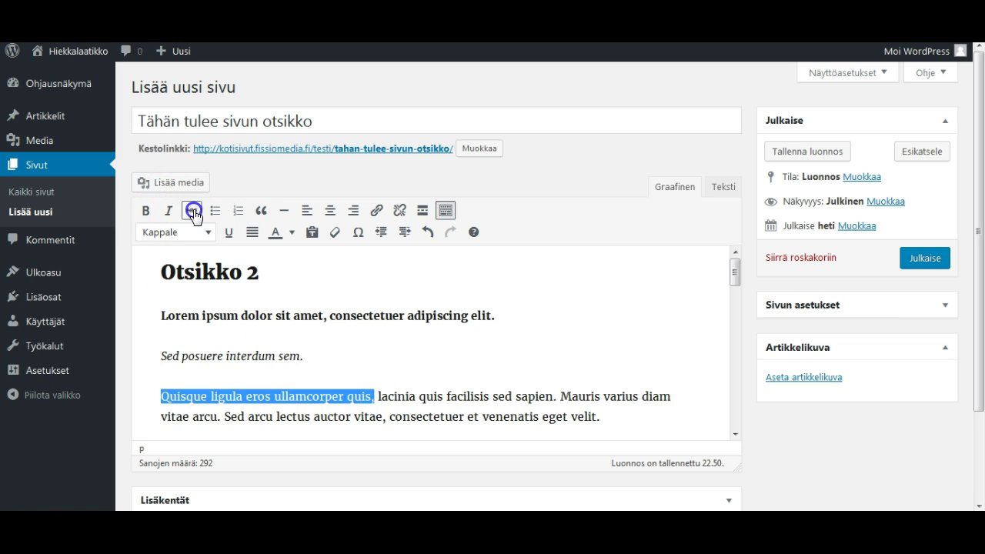
Step: Turn the three lines under "Otsikko 3", from "Mauris sed libero." to "lorem velit accumsan", into a bulleted list
scroll(411, 347, "down", 4)
scroll(219, 306, "up", 1)
scroll(222, 310, "up", 1)
scroll(224, 308, "down", 3)
left_click(163, 289)
left_click_drag(183, 291, 501, 365)
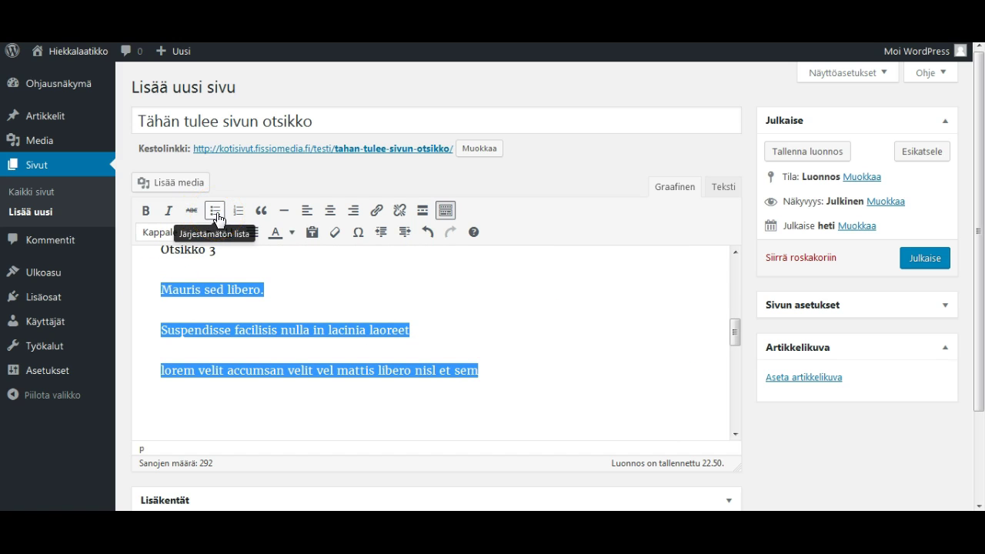
left_click(217, 219)
Step: Turn the four lines from "Proin interdum maecenas" to "Vestibulum elit pede dictum eu" into a numbered list
scroll(189, 326, "down", 3)
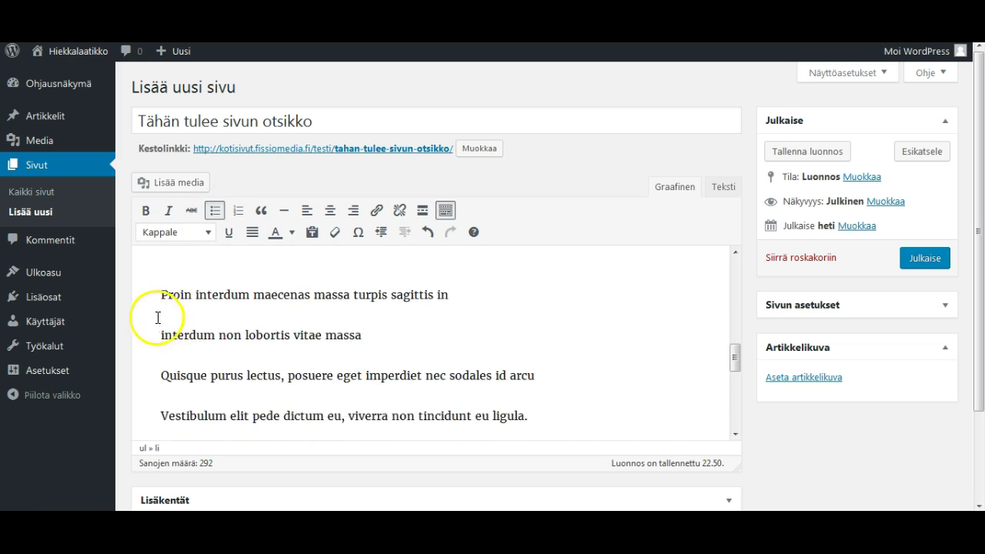
scroll(160, 292, "up", 2)
left_click_drag(161, 328, 531, 369)
scroll(369, 336, "down", 2)
left_click(239, 212)
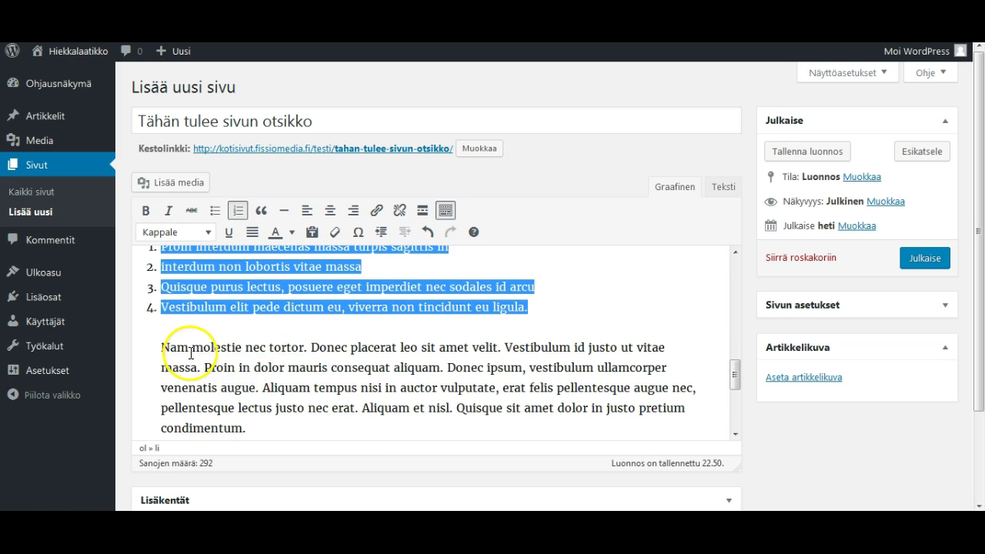
Step: Format the paragraph beginning "Nam molestie nec tortor." as a block quote
scroll(184, 342, "up", 2)
scroll(172, 352, "down", 2)
left_click_drag(161, 347, 524, 365)
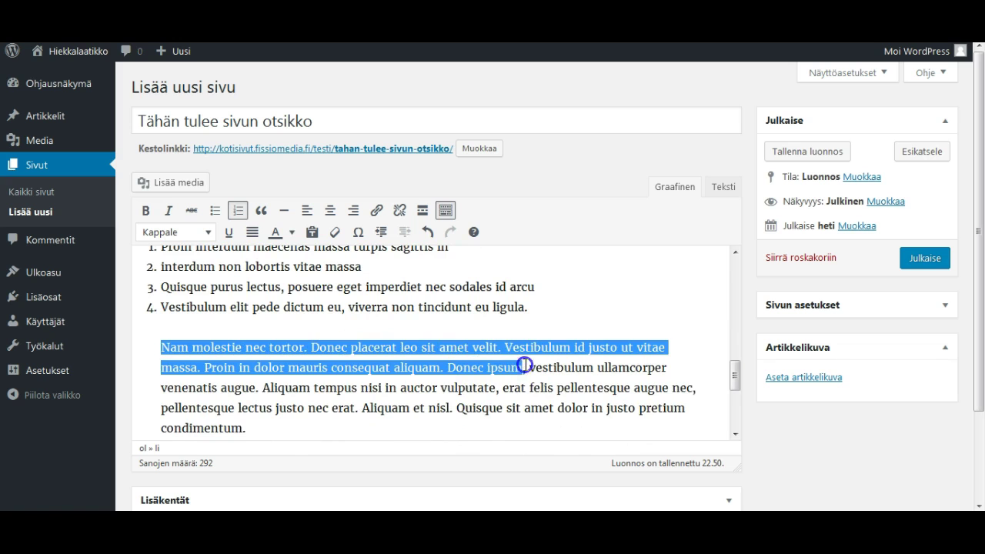
left_click(263, 211)
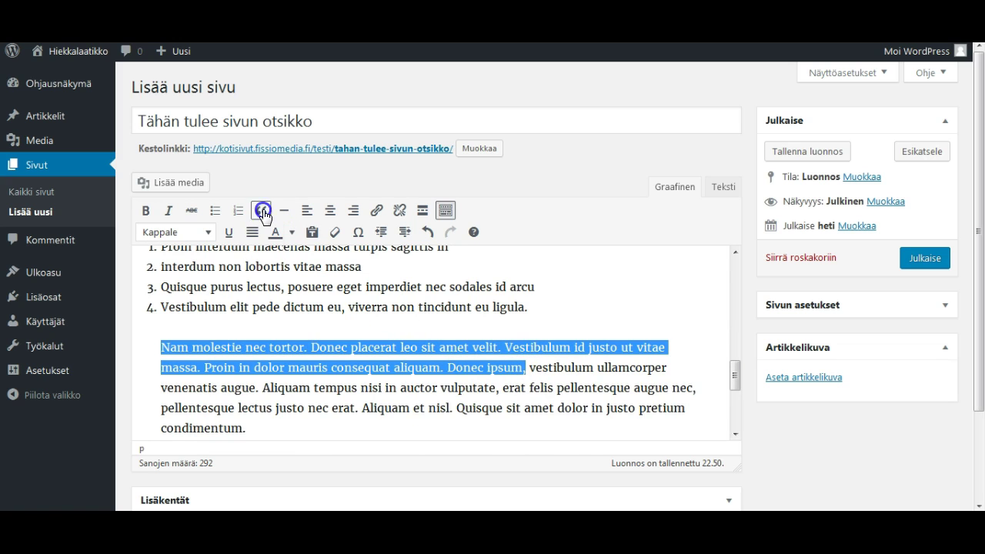
Step: Try centre alignment on the last paragraph, beginning "Vivamus placerat", and right-align it instead
scroll(316, 326, "down", 1)
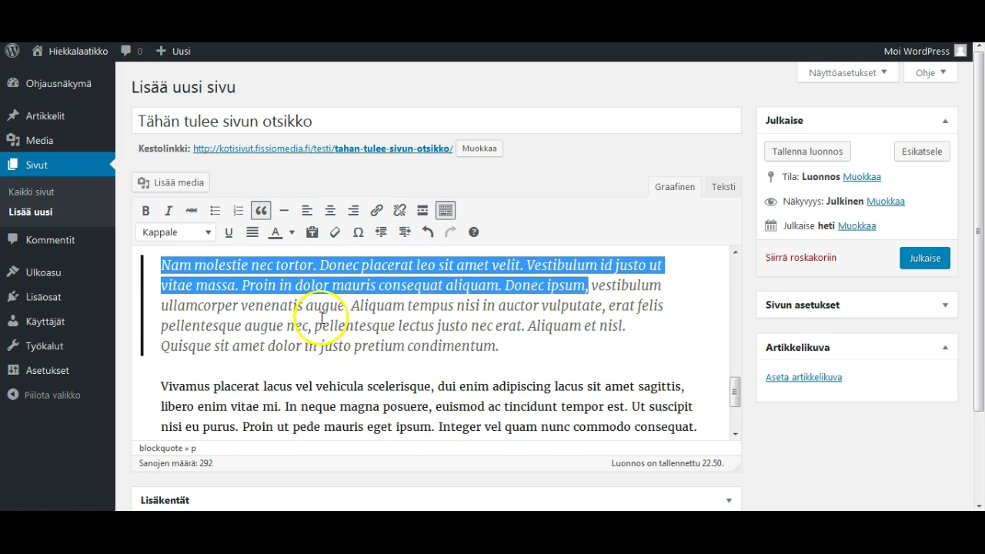
scroll(321, 317, "down", 1)
left_click(168, 301)
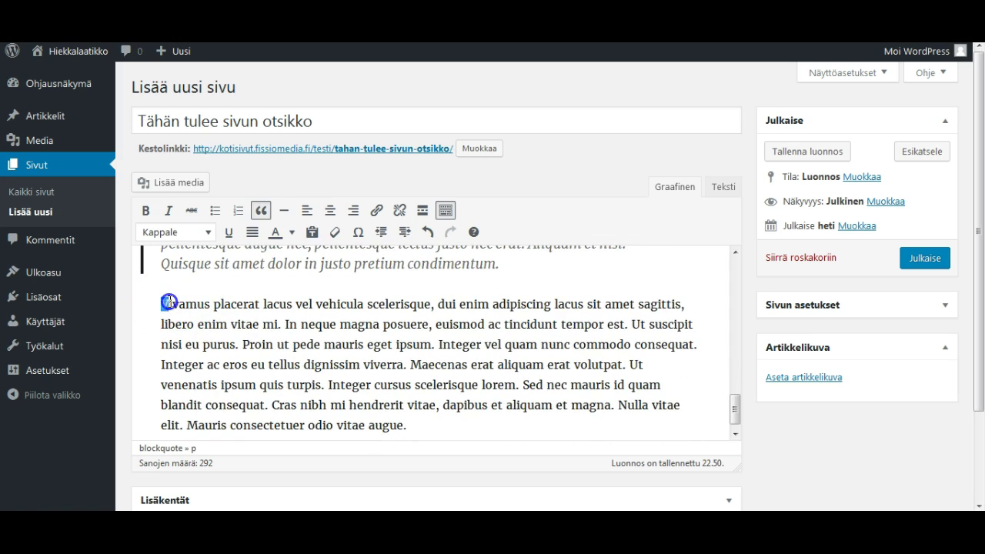
left_click_drag(168, 301, 446, 426)
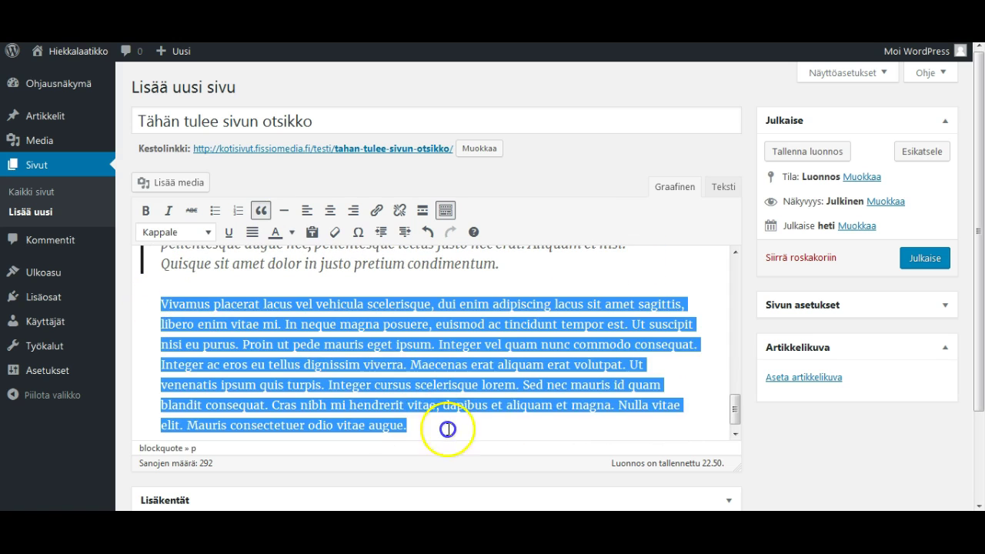
left_click(332, 213)
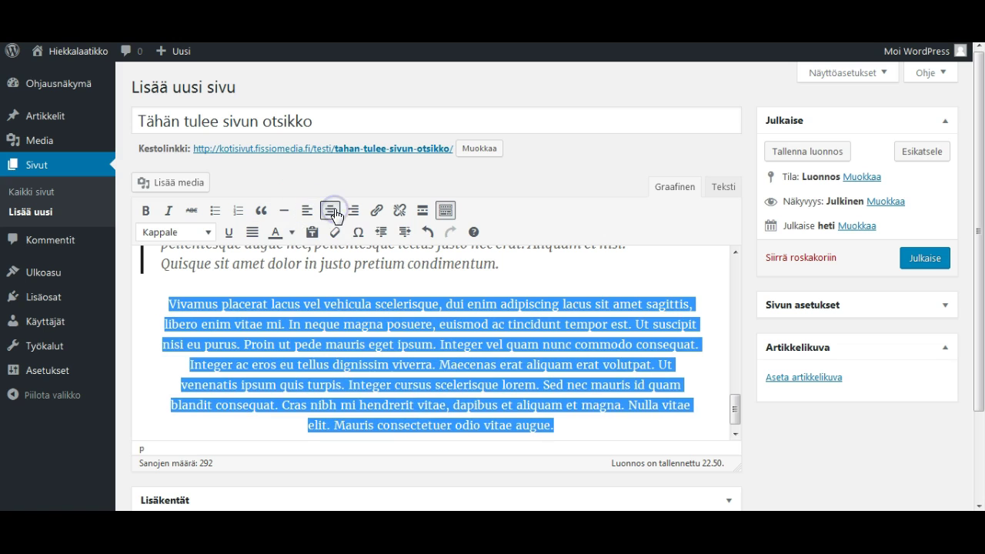
left_click(354, 212)
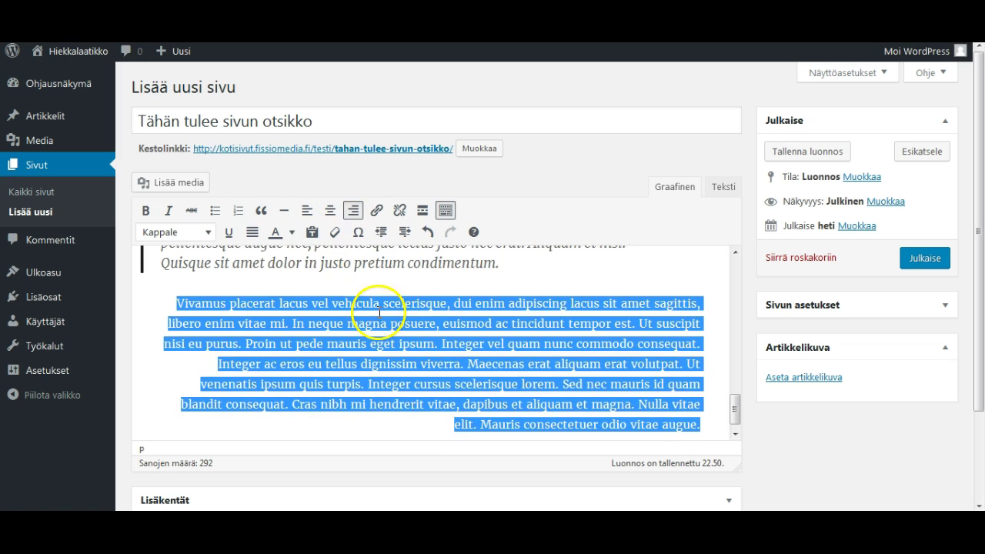
scroll(378, 308, "down", 1)
scroll(396, 331, "up", 2)
left_click(265, 294)
left_click(179, 286)
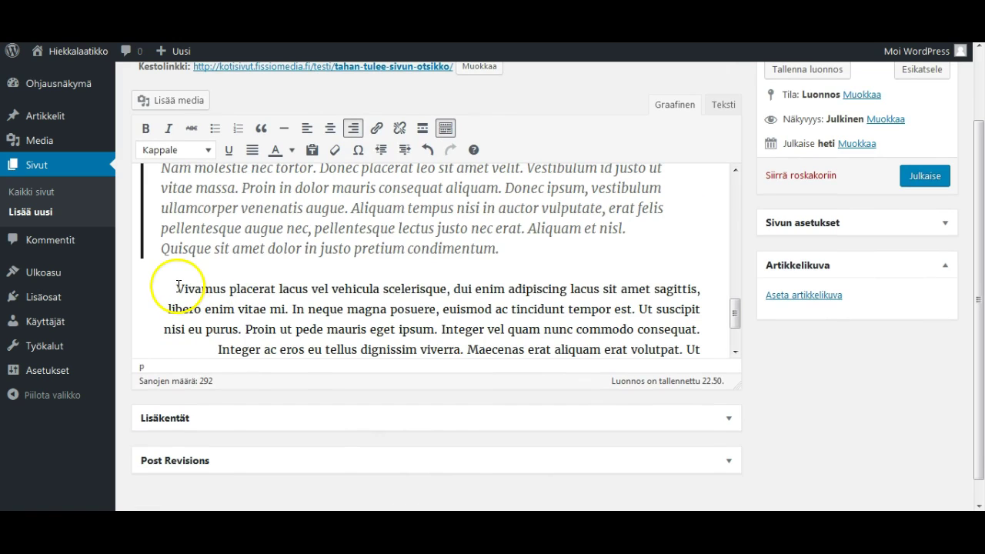
left_click(183, 290)
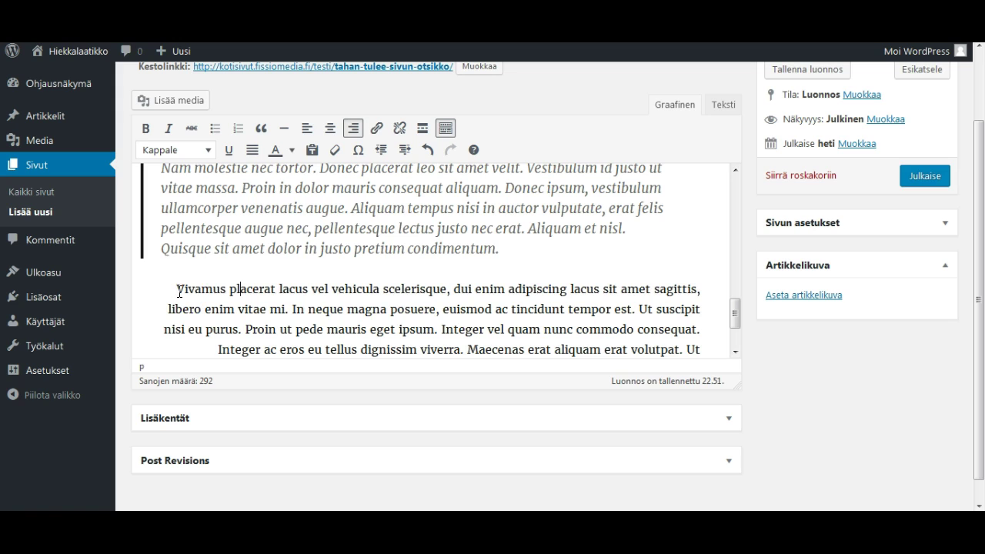
left_click_drag(179, 290, 278, 289)
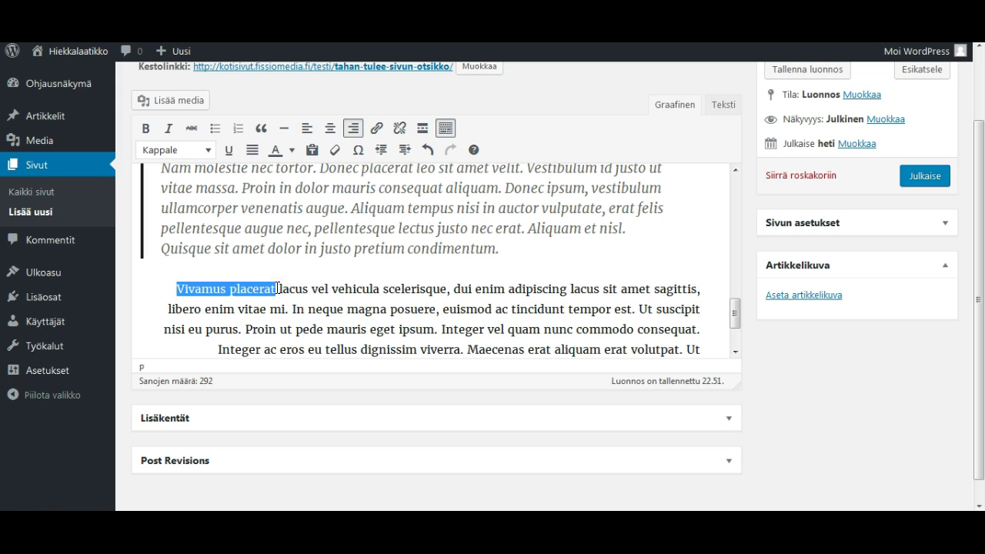
left_click(378, 129)
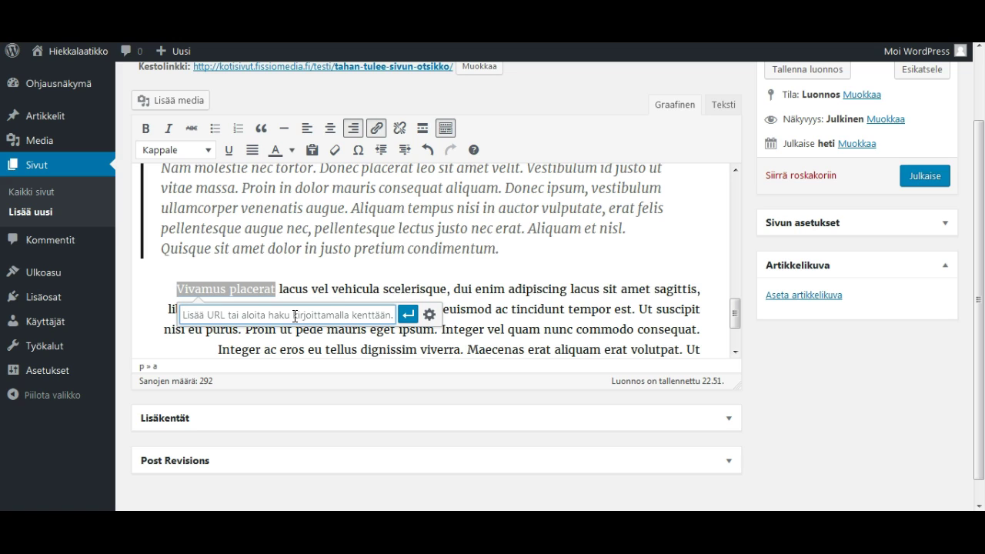
type("www.google.fi")
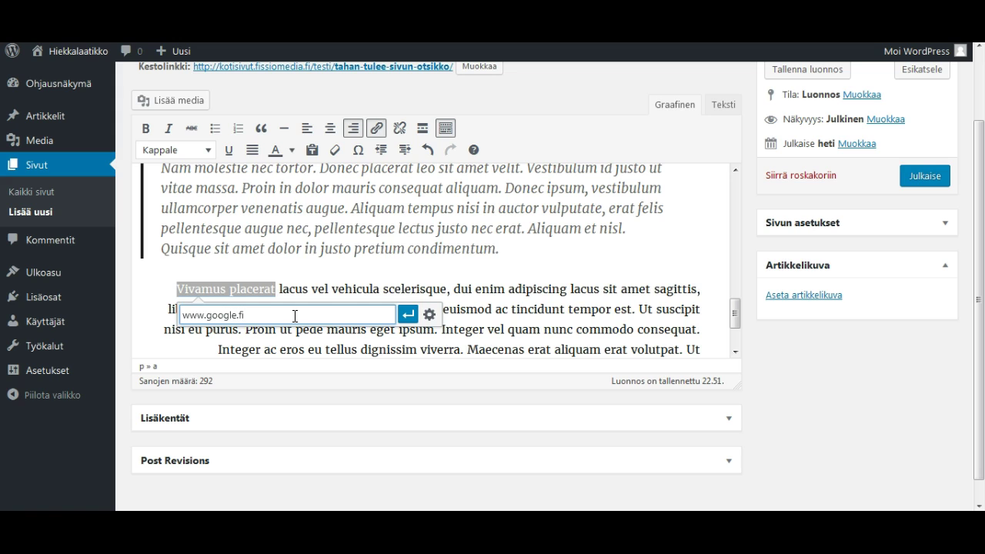
left_click(409, 314)
scroll(409, 307, "up", 10)
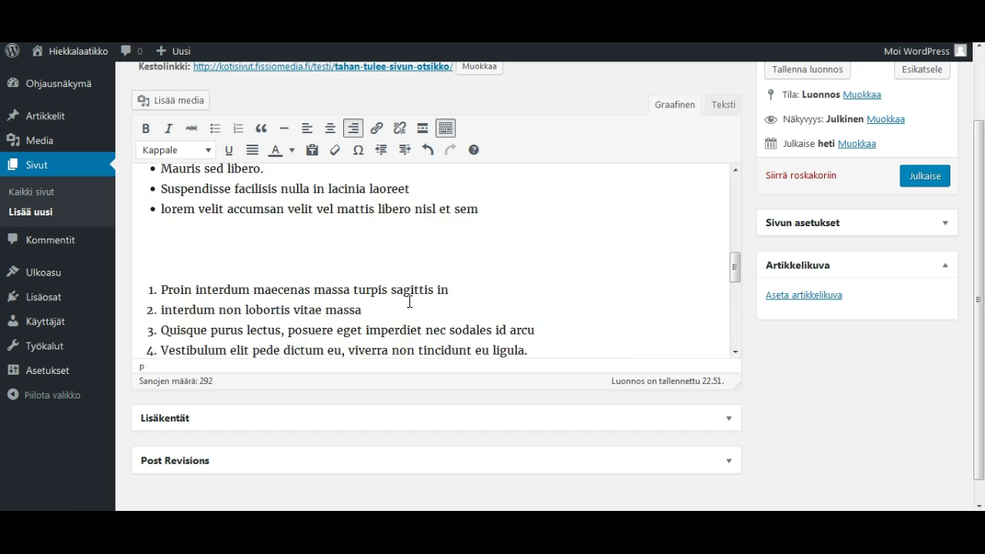
scroll(347, 288, "up", 2)
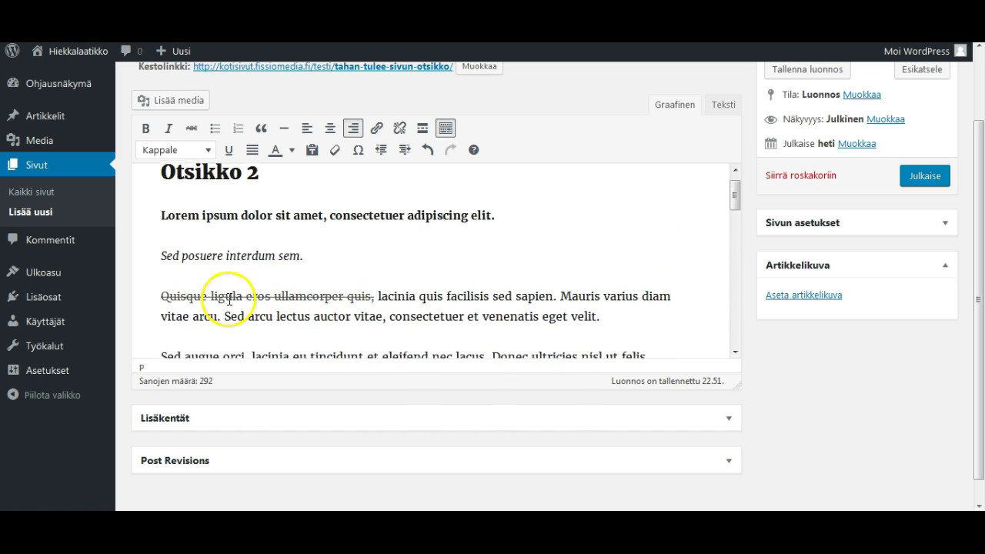
Step: Insert the road image photodune-2061110-road-m.jpg from the media library into a new paragraph below the one beginning "Sed augue orci"
scroll(201, 277, "down", 1)
scroll(185, 275, "down", 2)
left_click(336, 279)
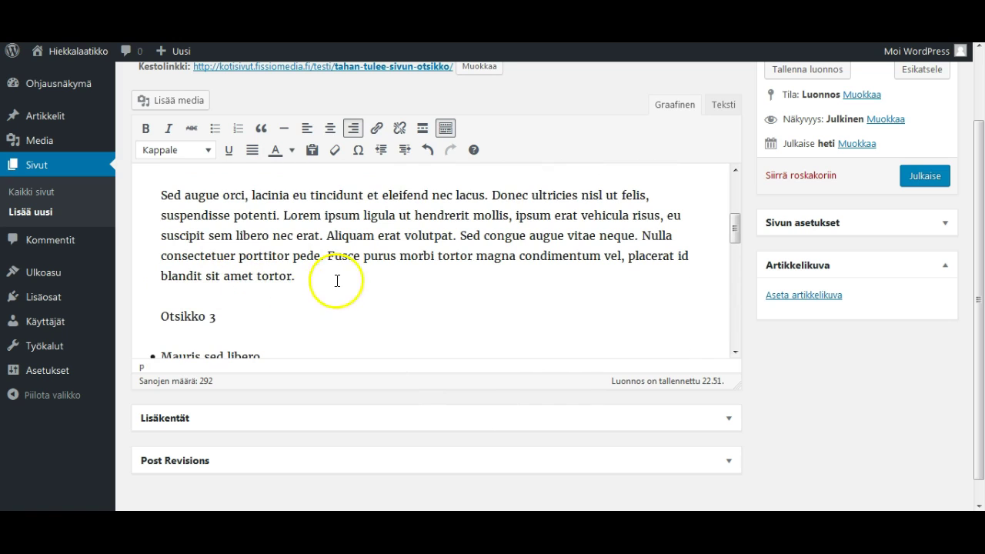
key("Return")
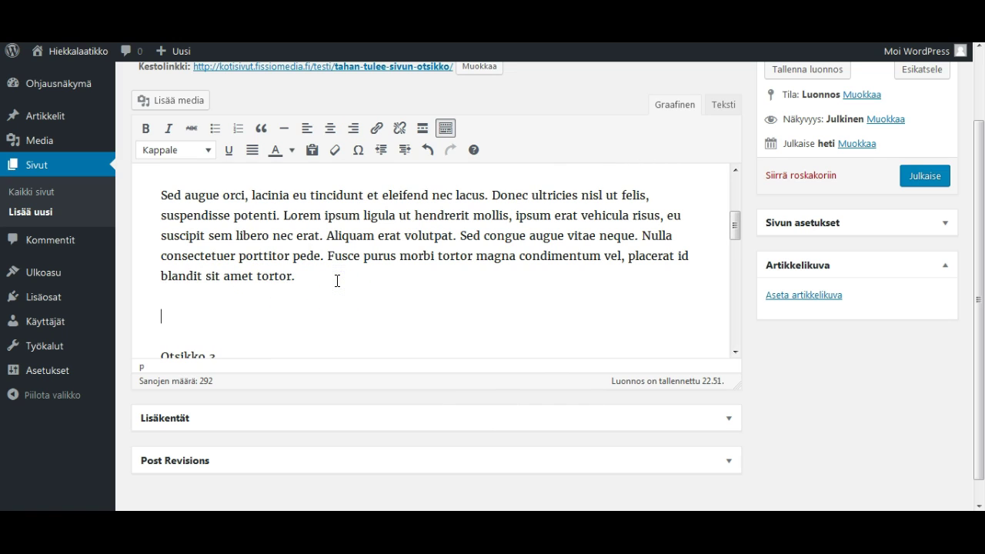
left_click(192, 106)
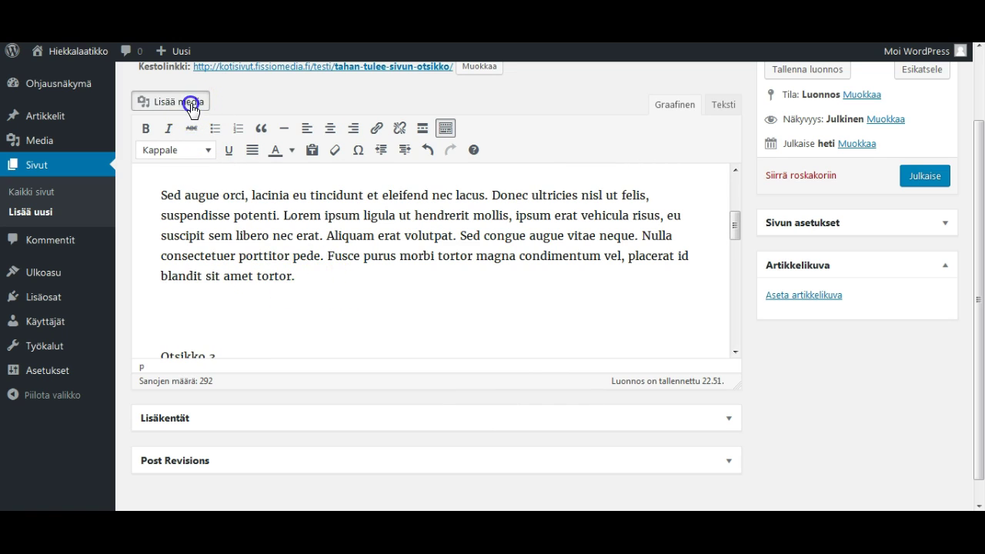
left_click(277, 113)
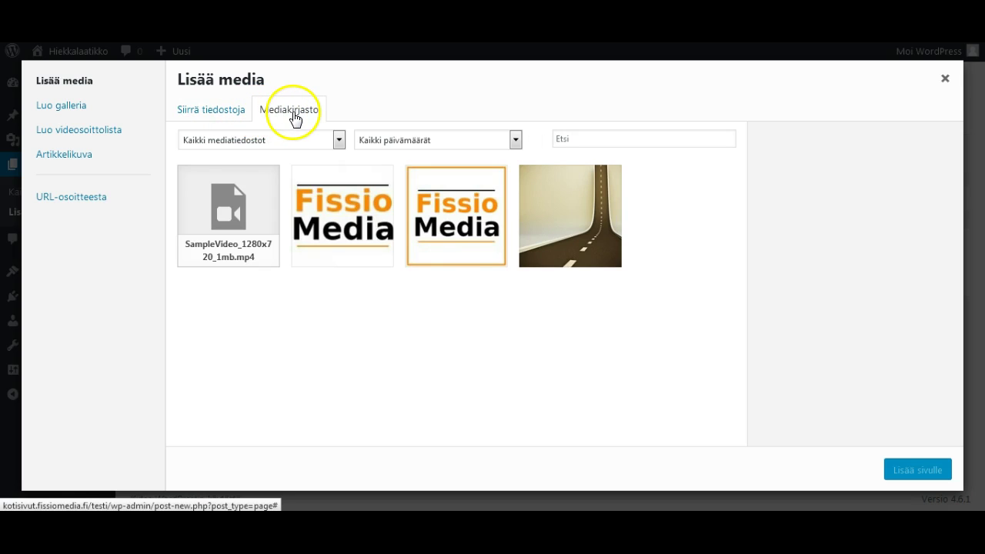
left_click(546, 214)
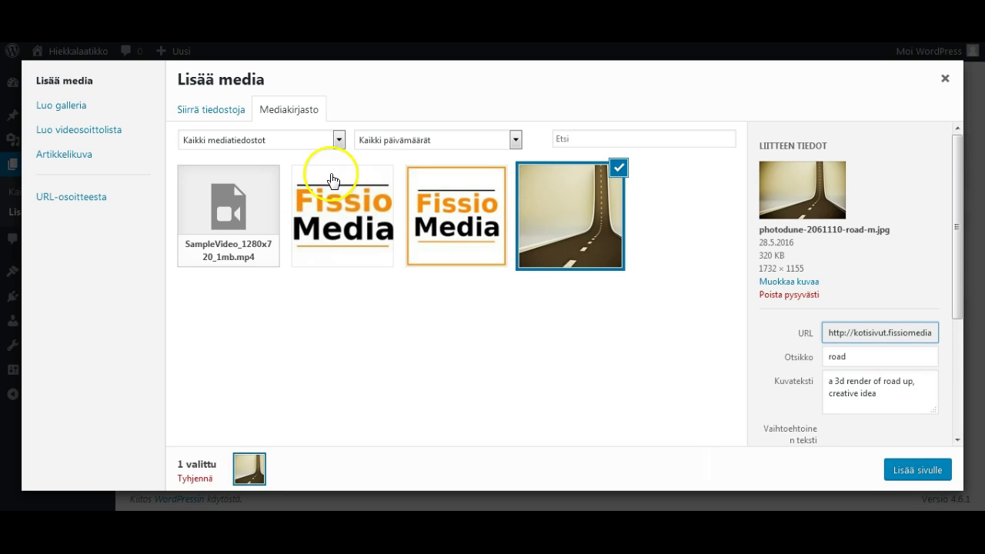
left_click(231, 112)
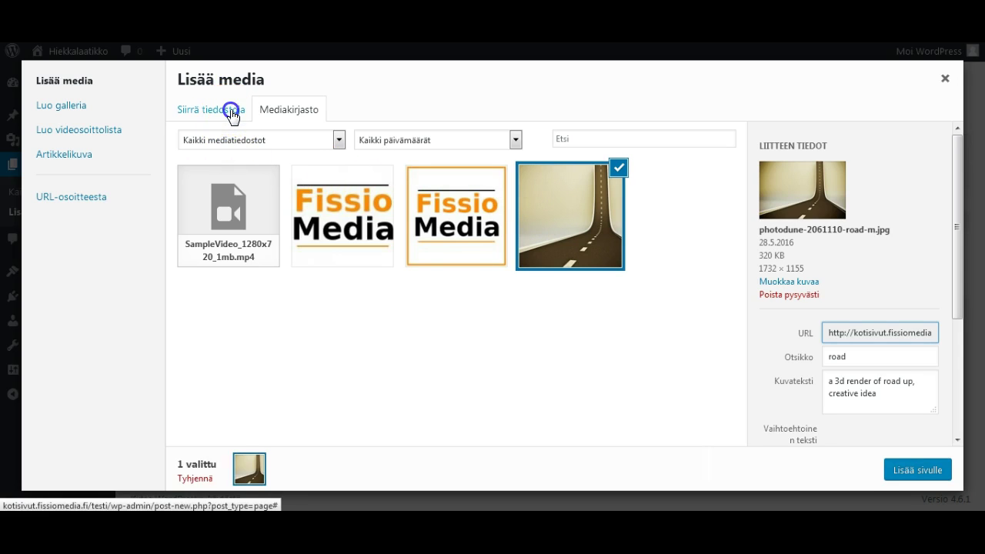
left_click(291, 116)
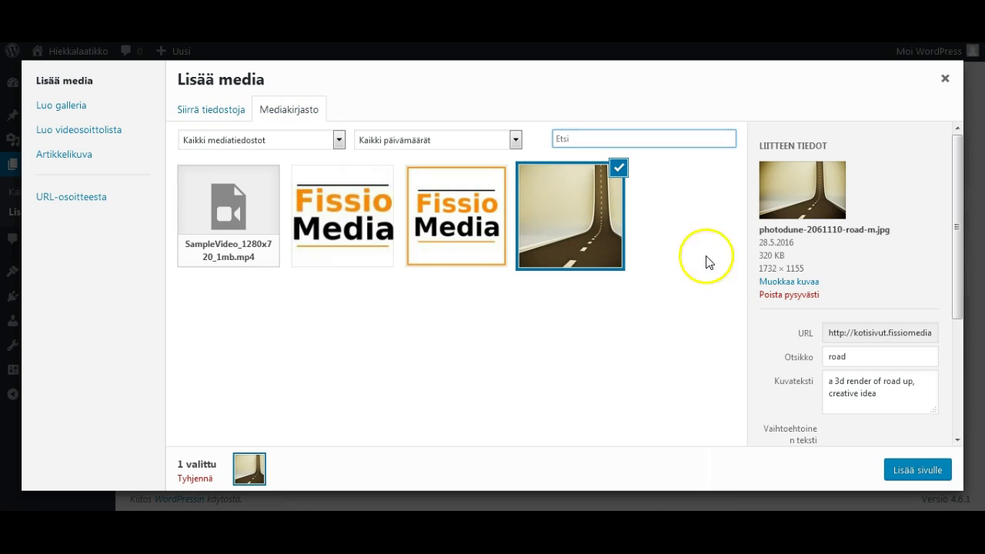
left_click(934, 477)
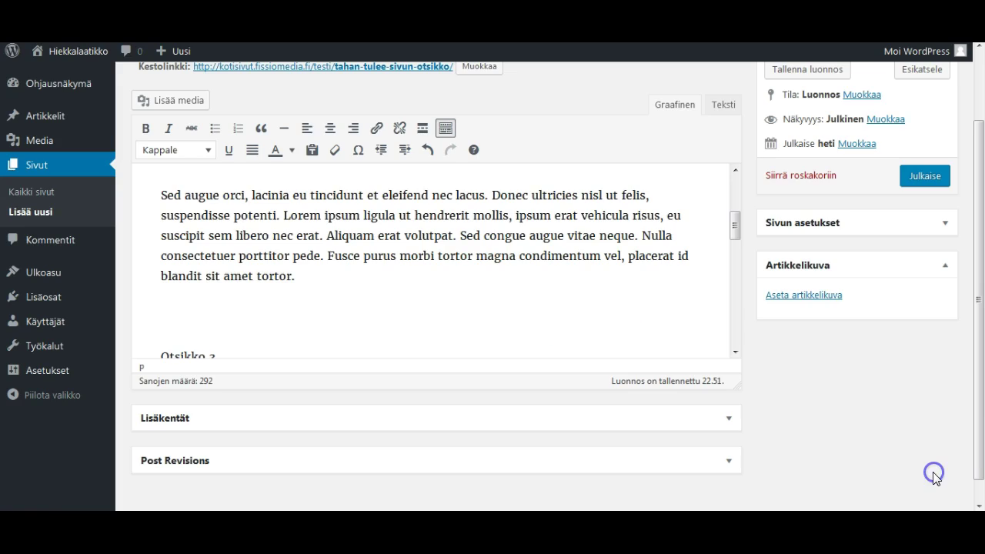
Step: Shrink the inserted road image proportionally to a little over a third of the text column's width
scroll(496, 223, "down", 3)
scroll(499, 226, "down", 3)
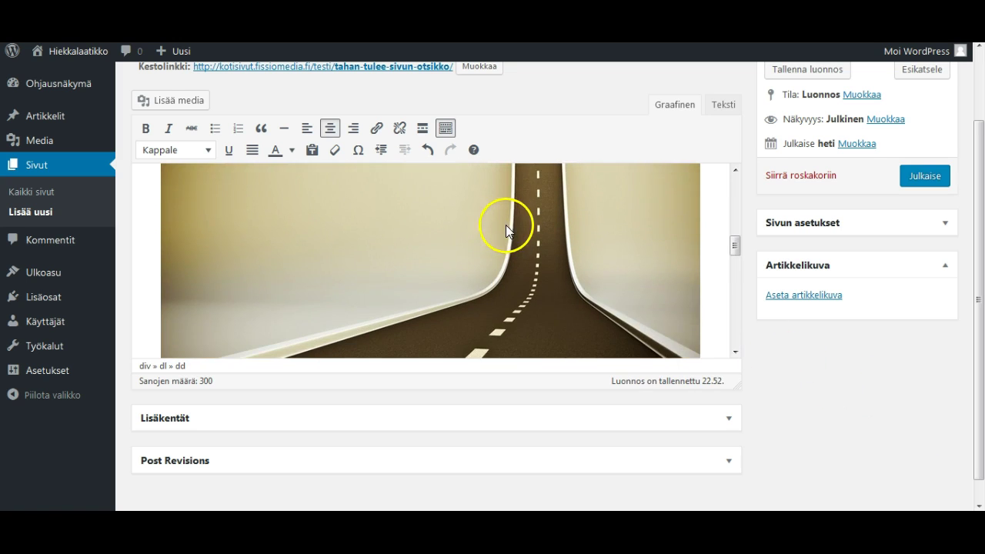
left_click(548, 222)
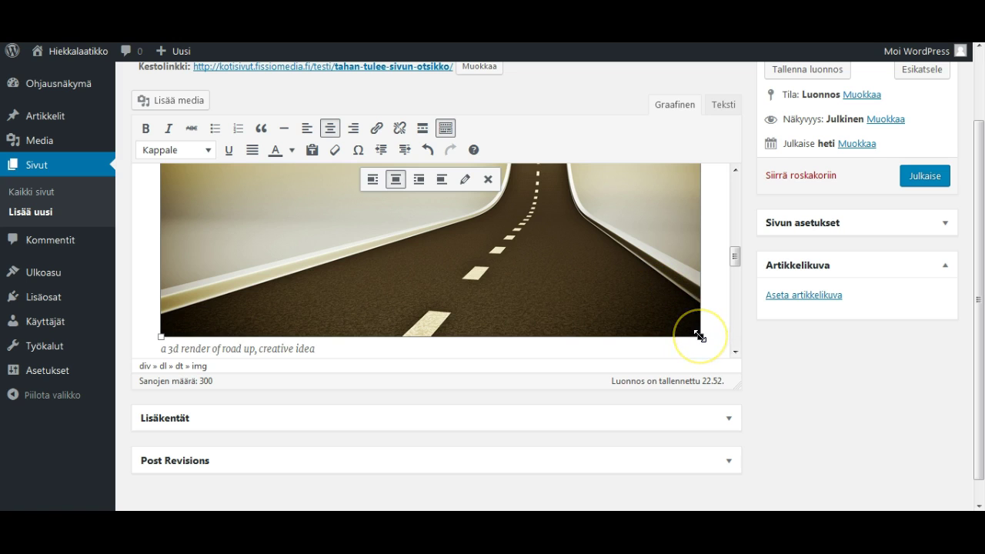
left_click_drag(700, 336, 348, 253)
left_click(361, 254)
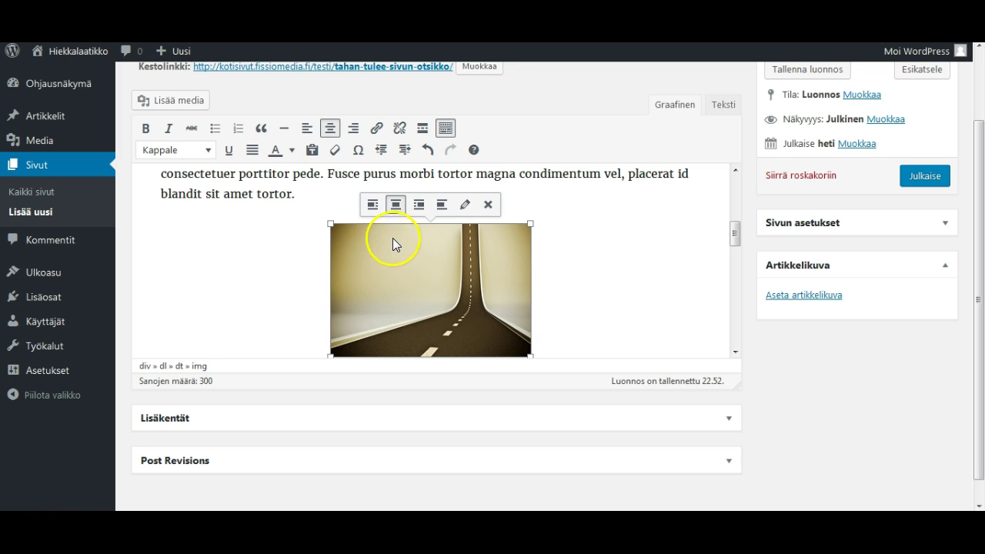
Step: Change the road image from centred to no alignment and deselect it
left_click(394, 212)
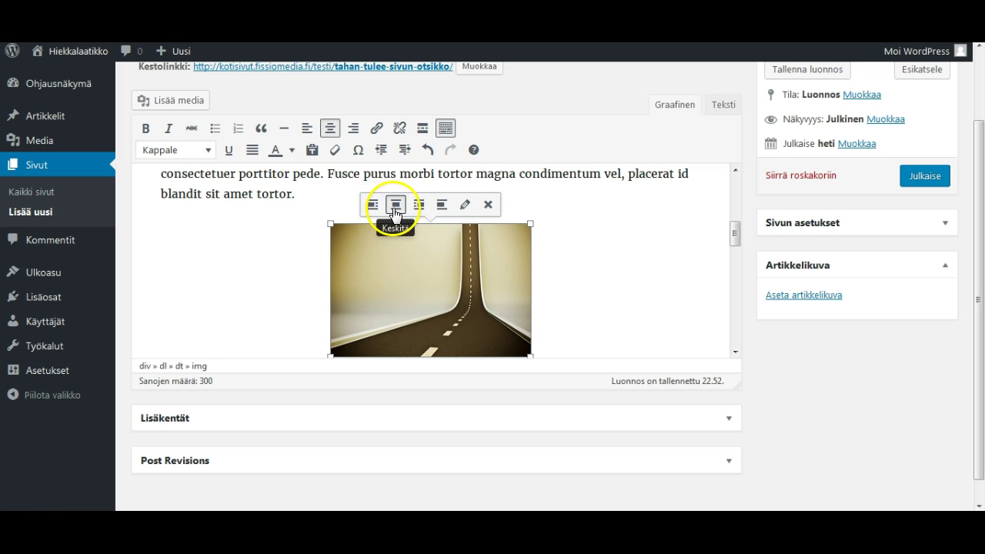
left_click(441, 206)
left_click(423, 202)
scroll(416, 203, "up", 1)
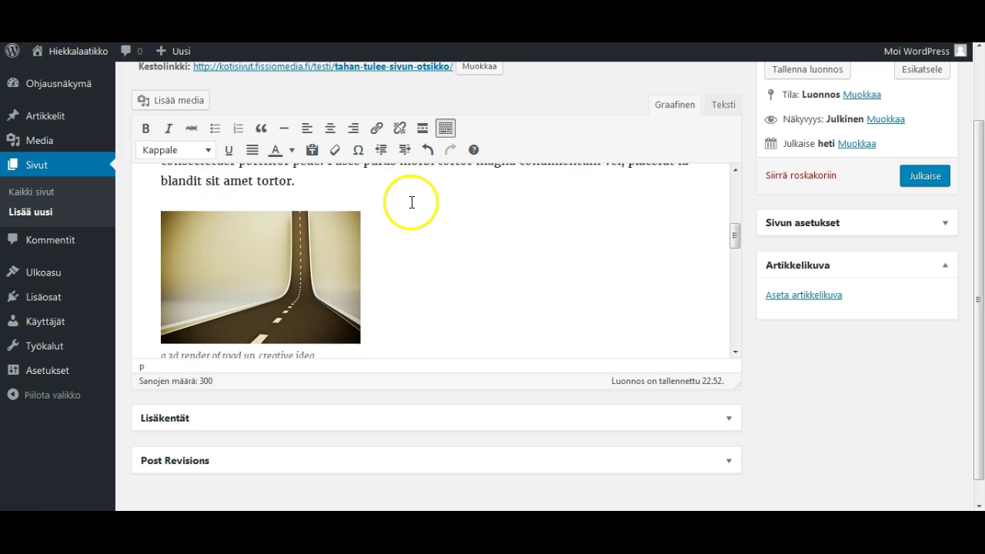
Step: Review the formatted content, publish the page and open its published version
scroll(411, 202, "down", 2)
scroll(538, 235, "up", 3)
scroll(570, 237, "up", 4)
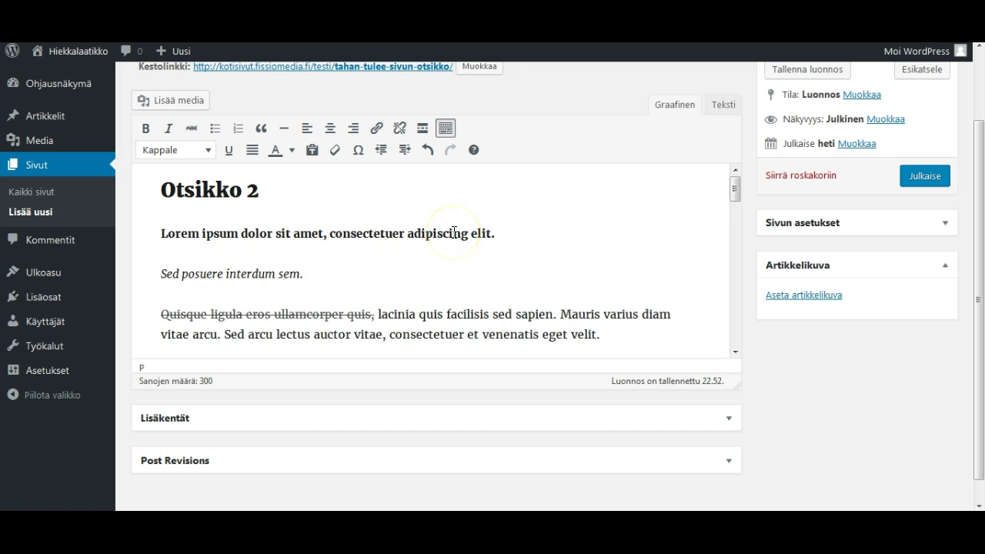
scroll(453, 233, "down", 4)
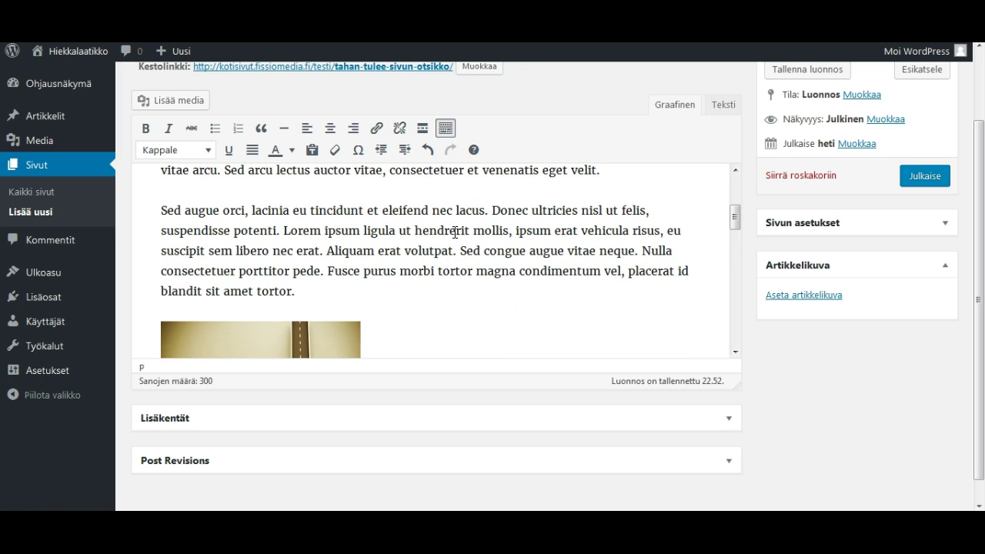
scroll(455, 231, "down", 1)
scroll(670, 259, "up", 1)
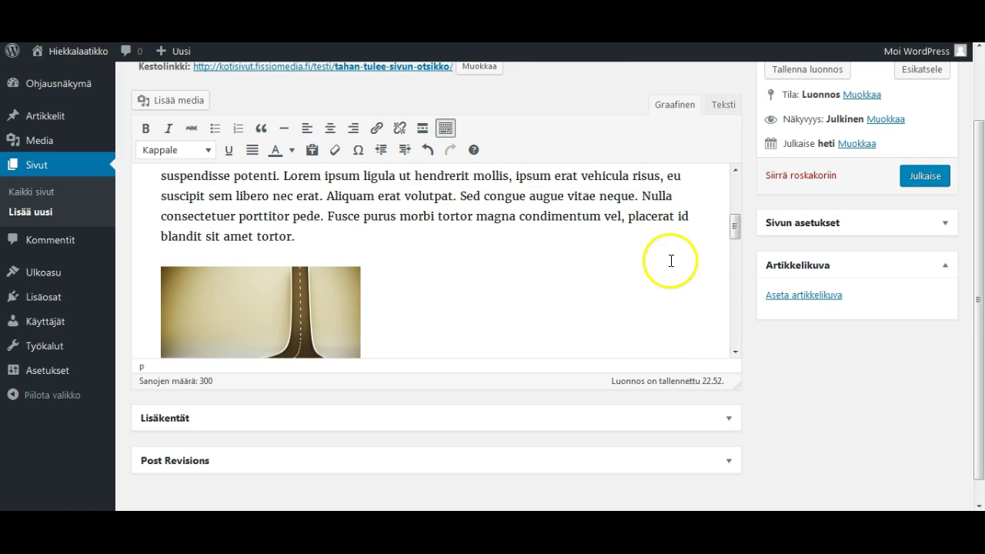
scroll(921, 297, "up", 2)
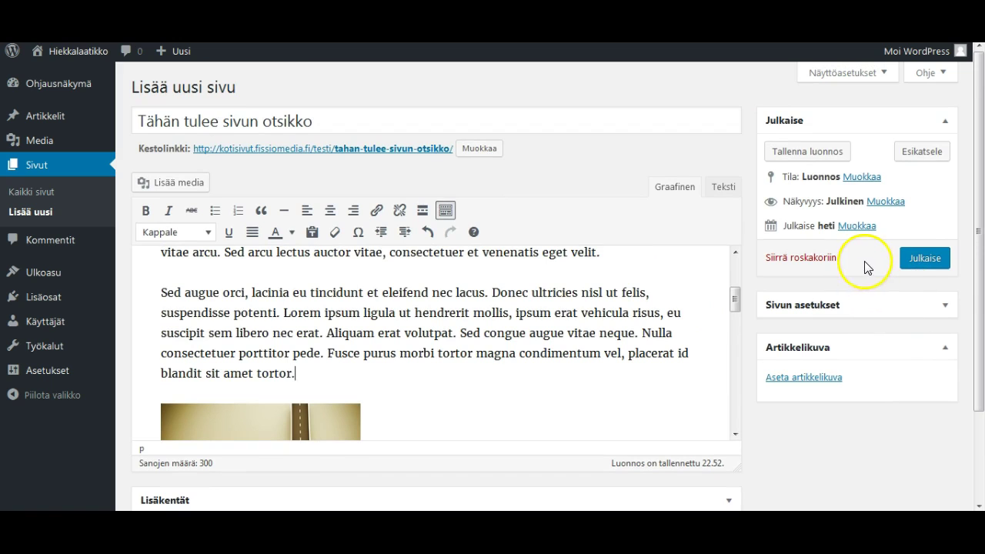
left_click(912, 264)
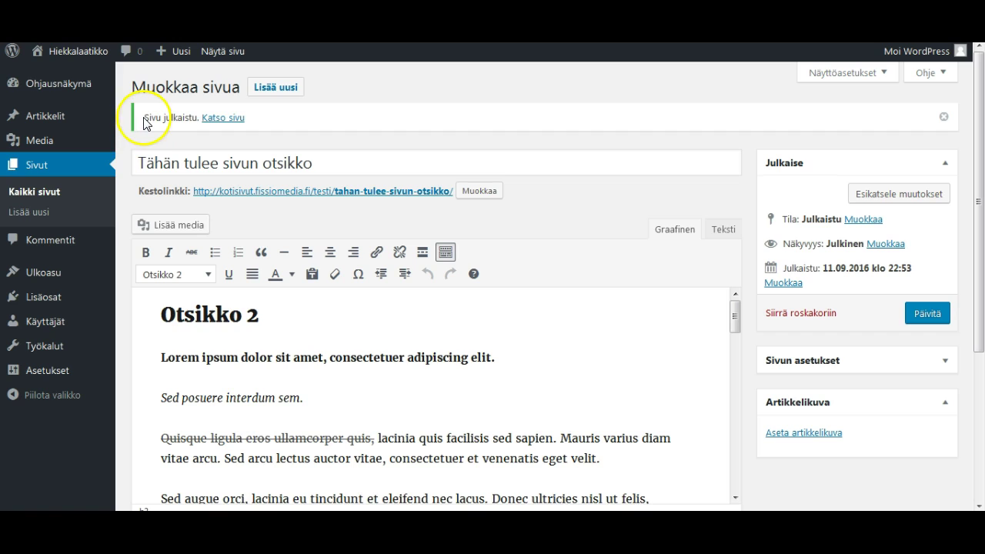
left_click(233, 123)
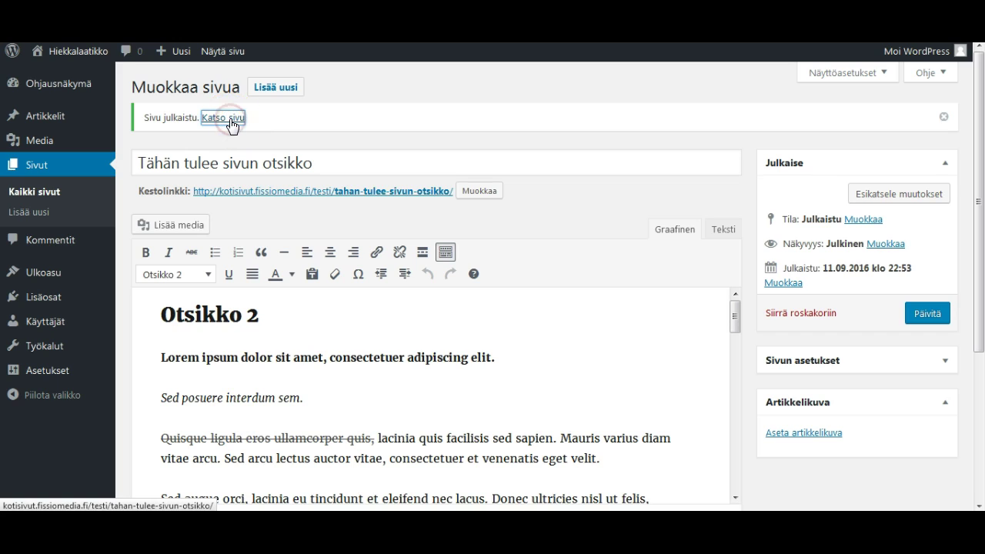